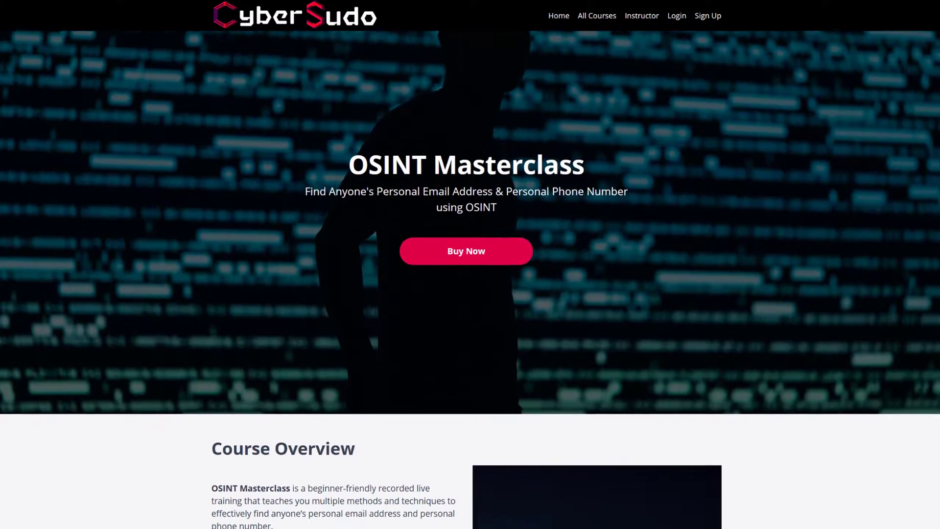
- Review the OSINT Masterclass and Remote Radio Replay Attack course pages, including their overviews, curricula and learning topics
scroll(470, 230, "down", 4)
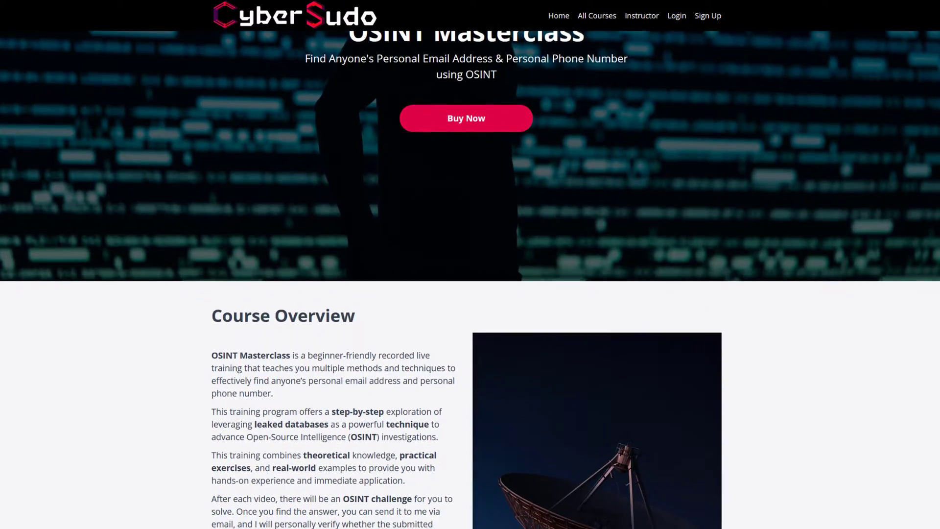
scroll(470, 230, "down", 5)
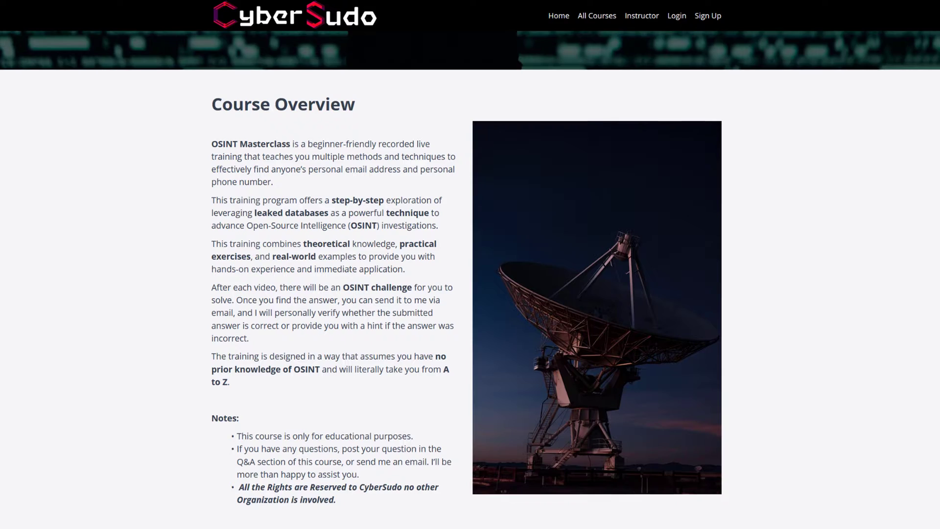
scroll(470, 230, "down", 5)
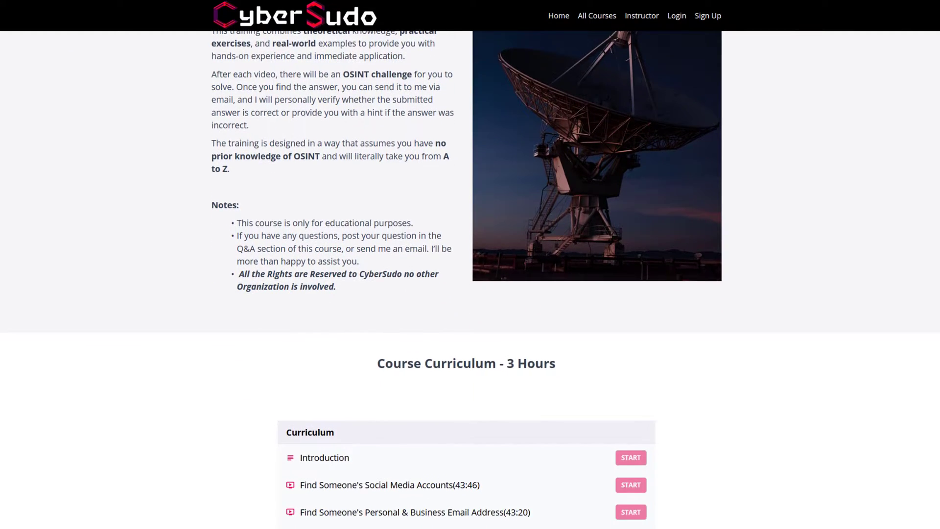
scroll(470, 231, "down", 5)
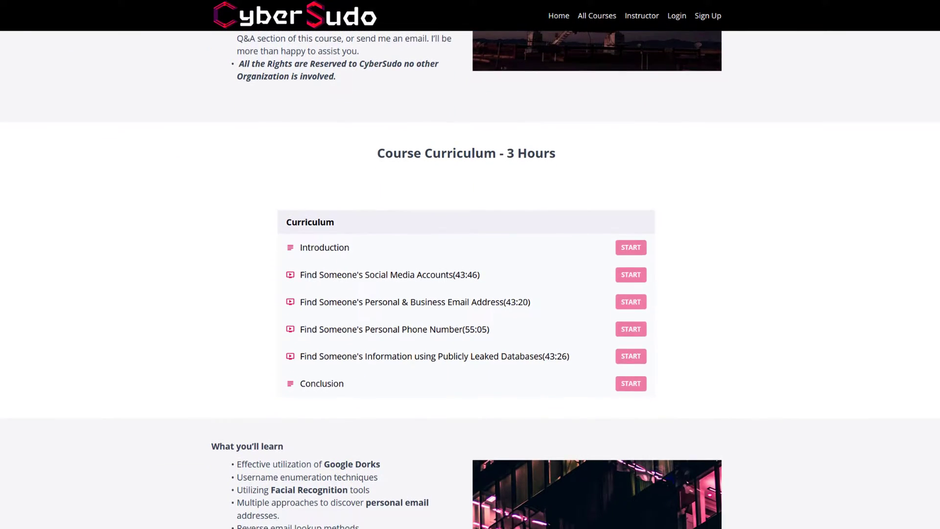
scroll(470, 230, "down", 5)
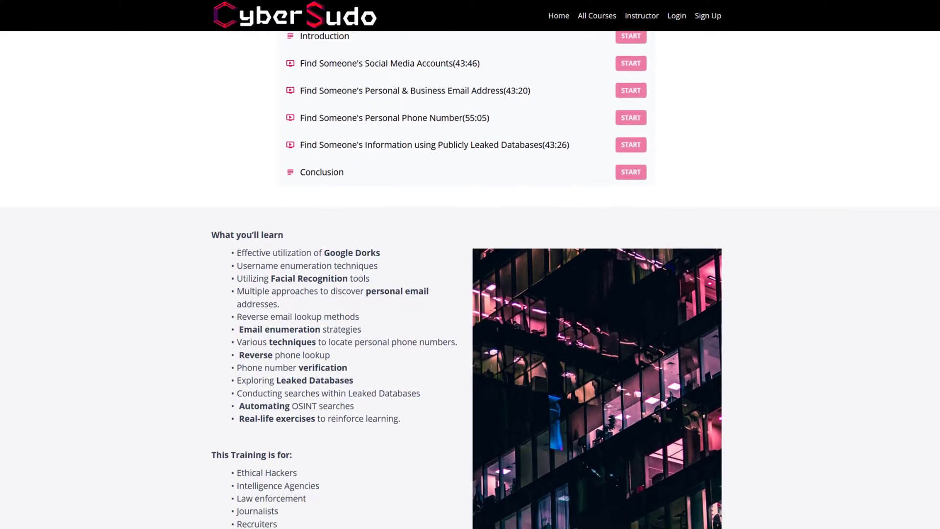
scroll(470, 230, "down", 1)
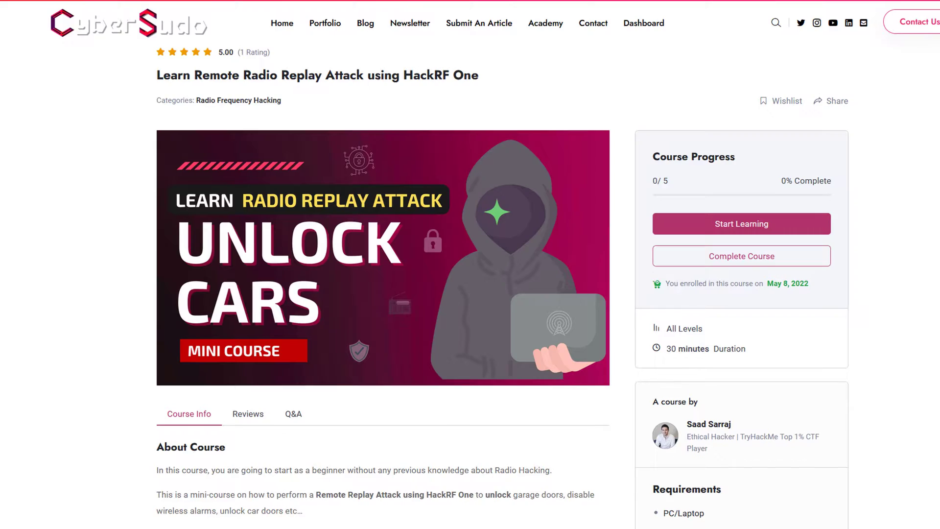
scroll(471, 264, "down", 5)
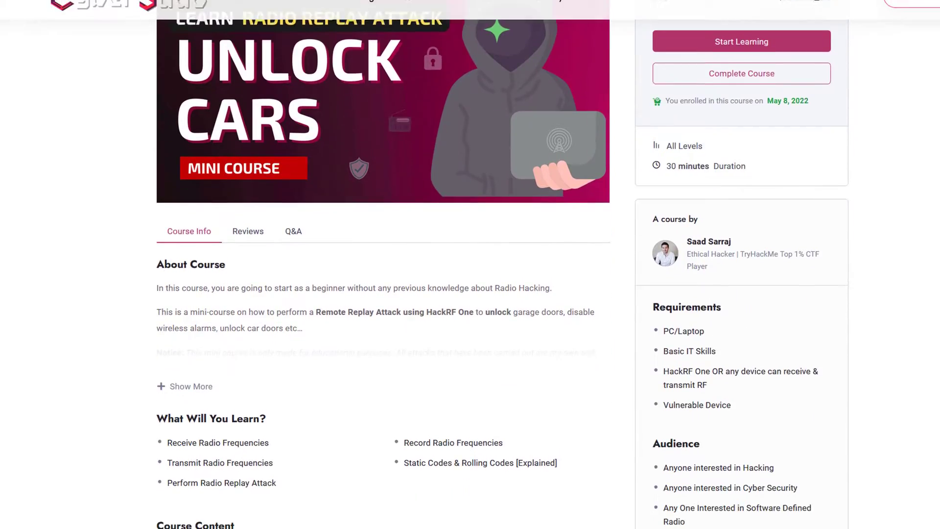
scroll(470, 264, "down", 3)
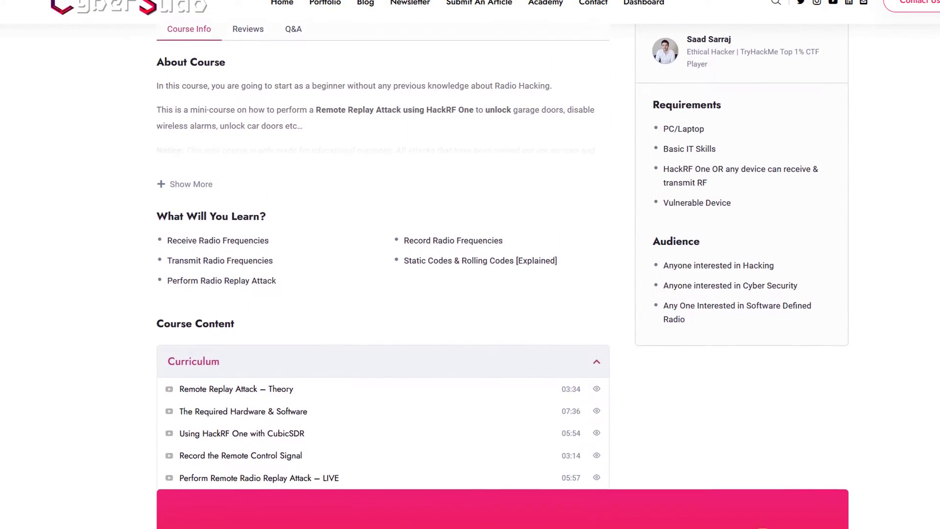
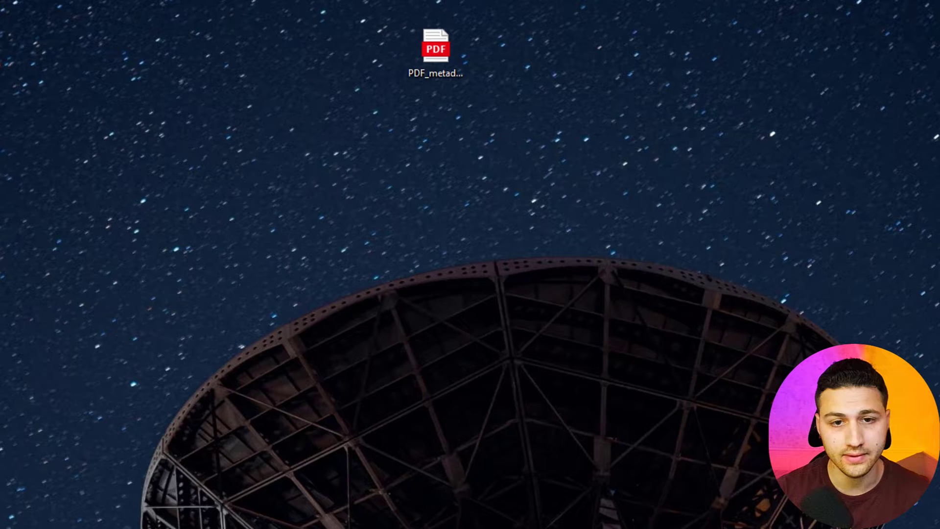
- Open PDF_metadata.pdf from the desktop and look through its contents
left_click(444, 48)
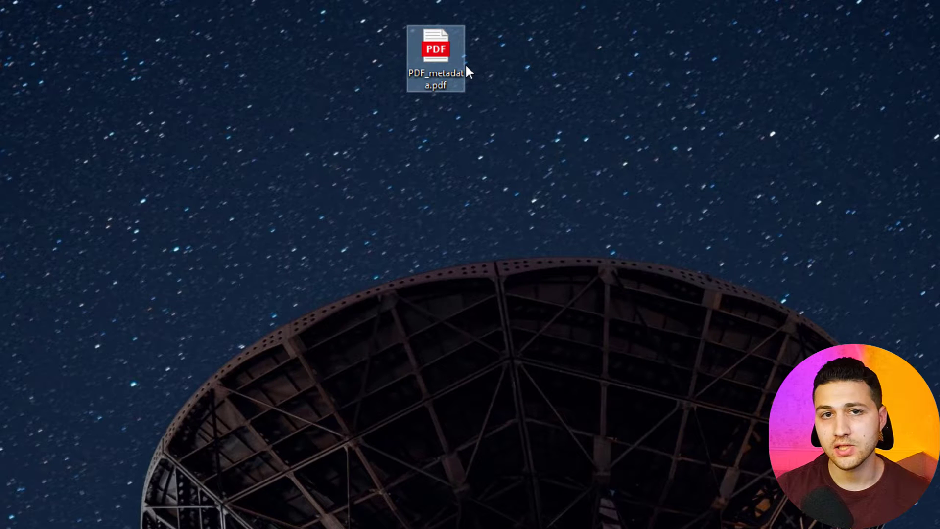
double_click(443, 71)
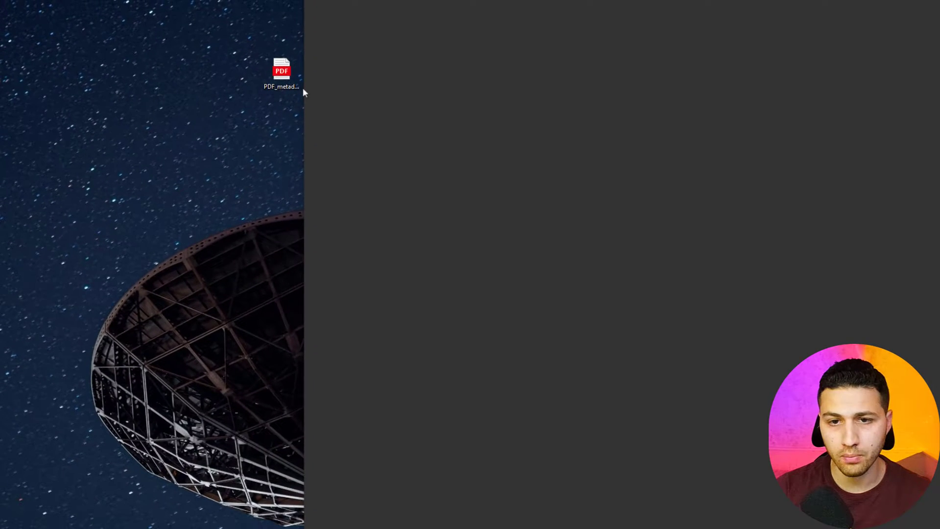
scroll(604, 191, "down", 4)
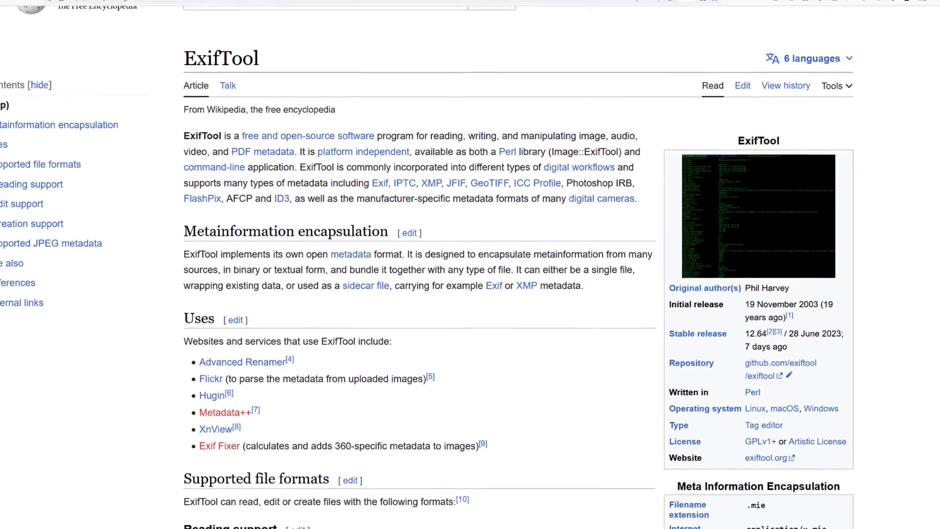
- Read the ExifTool article on Wikipedia, covering its description, uses and supported file formats
scroll(470, 264, "down", 3)
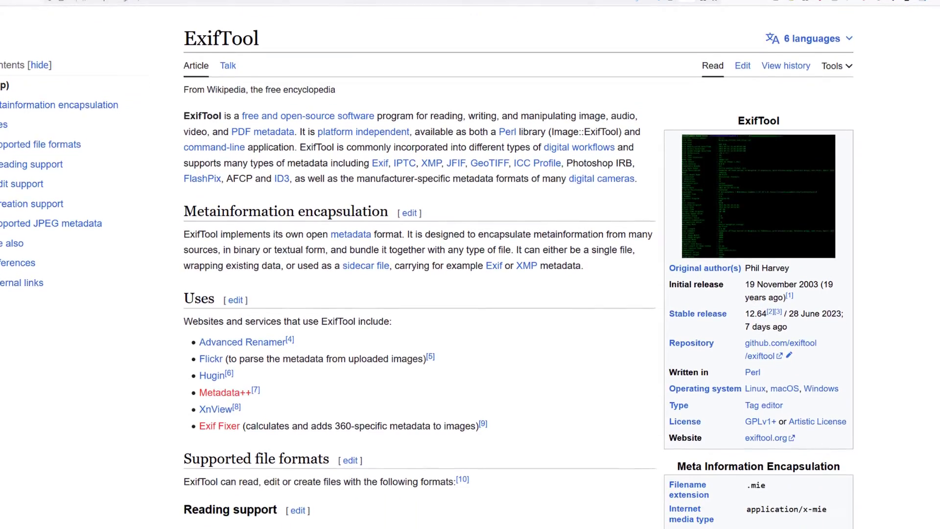
scroll(470, 264, "down", 3)
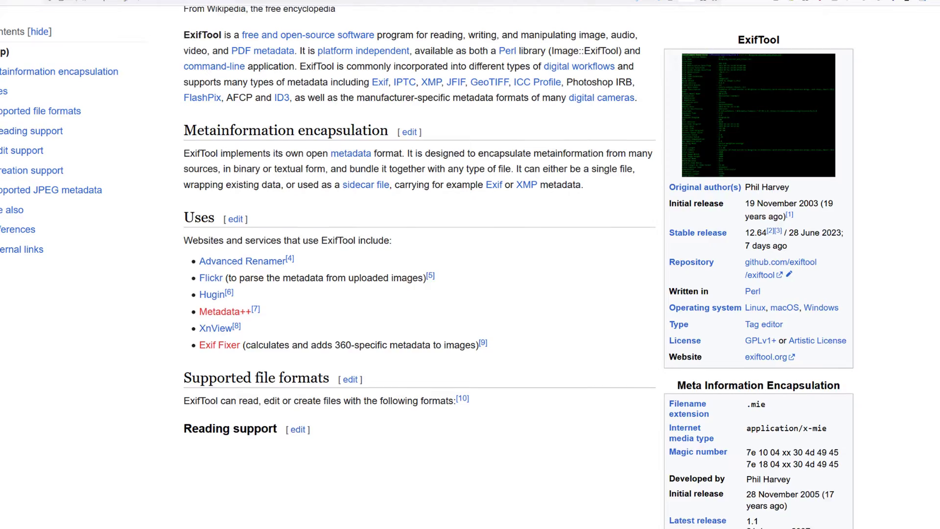
scroll(471, 265, "down", 3)
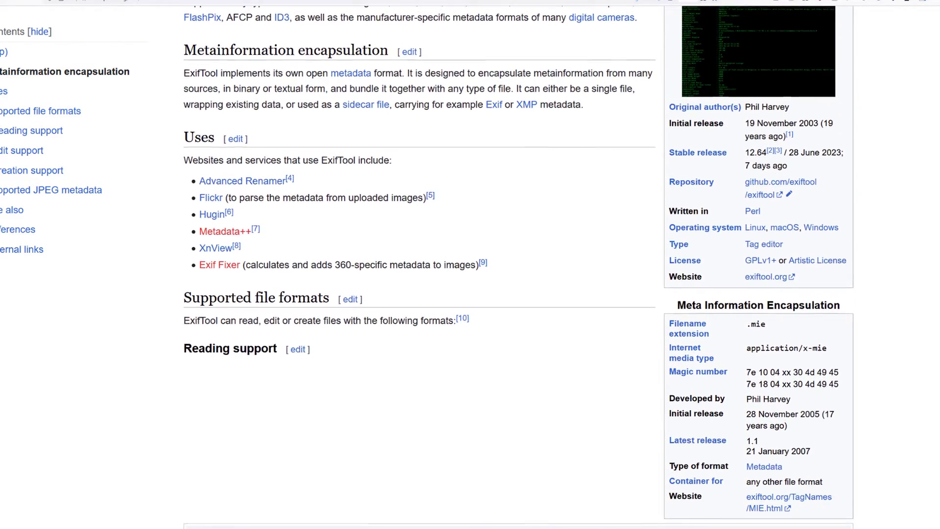
scroll(470, 264, "down", 2)
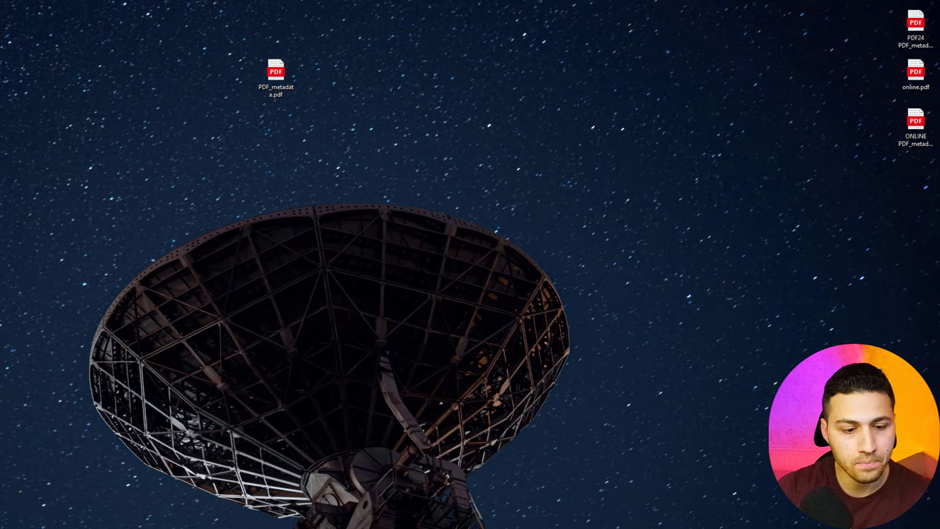
- Run exiftool.exe on PDF_metadata.pdf in Command Prompt to display the file's metadata
left_click_drag(199, 177, 451, 124)
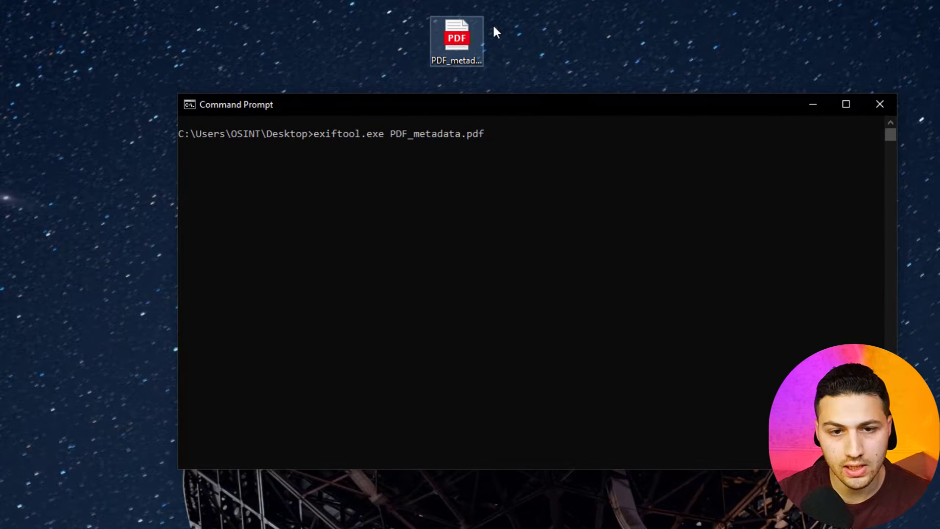
key("Return")
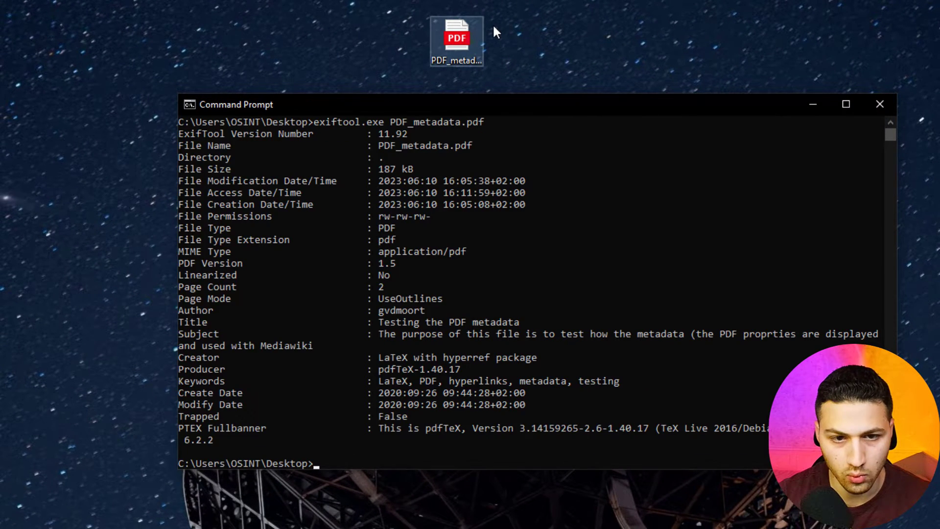
- Strip all metadata from the PDF by running exiftool.exe -all= PDF_metadata.pdf
left_click_drag(446, 108, 425, 15)
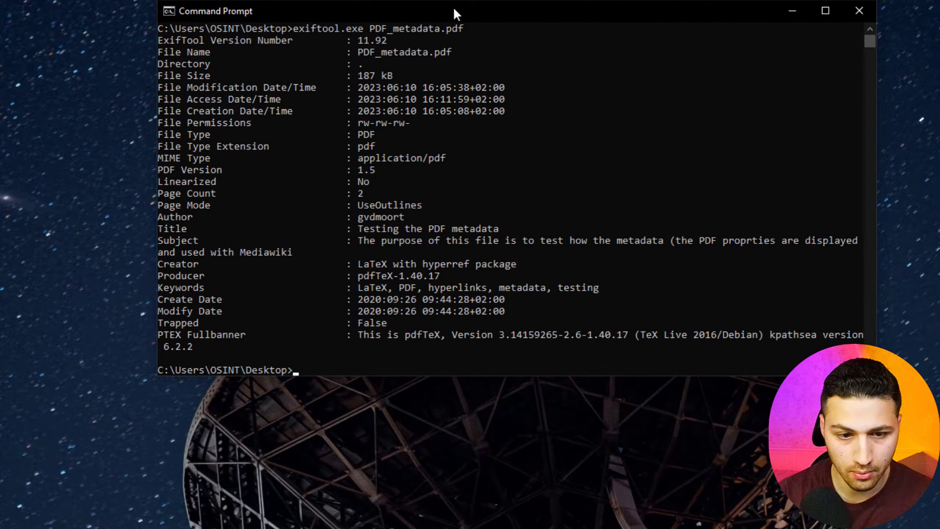
type("iftool.exe -all= PD")
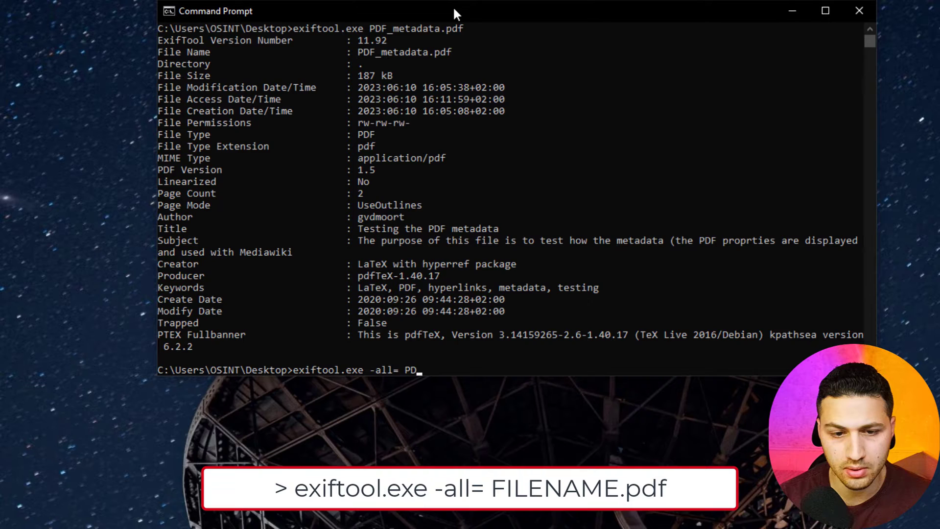
key("Tab")
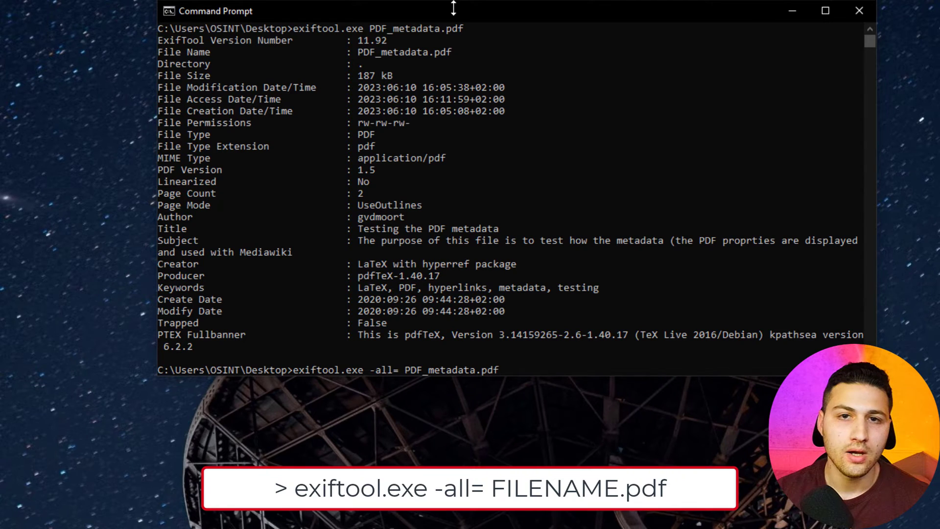
key("Return")
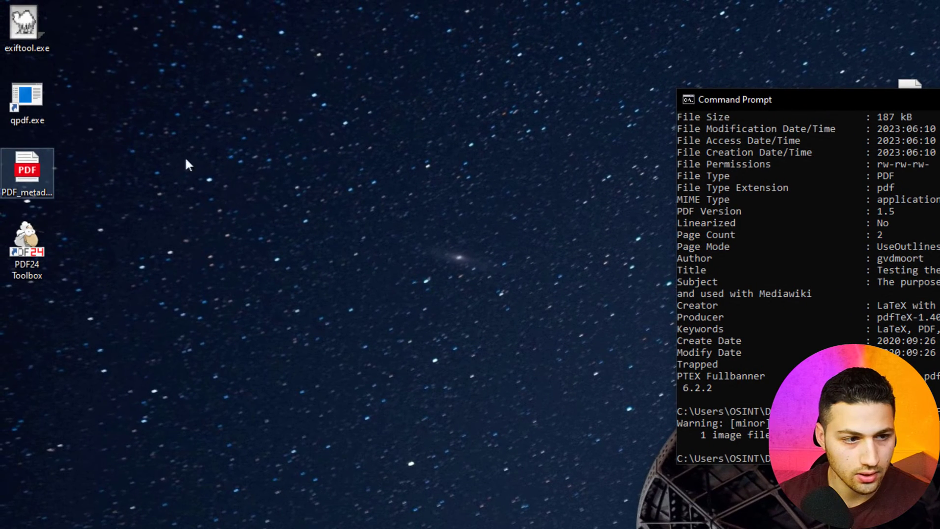
- Run exiftool.exe on PDF_metadata.pdf again and compare the output with the metadata listed before the removal
left_click(28, 171)
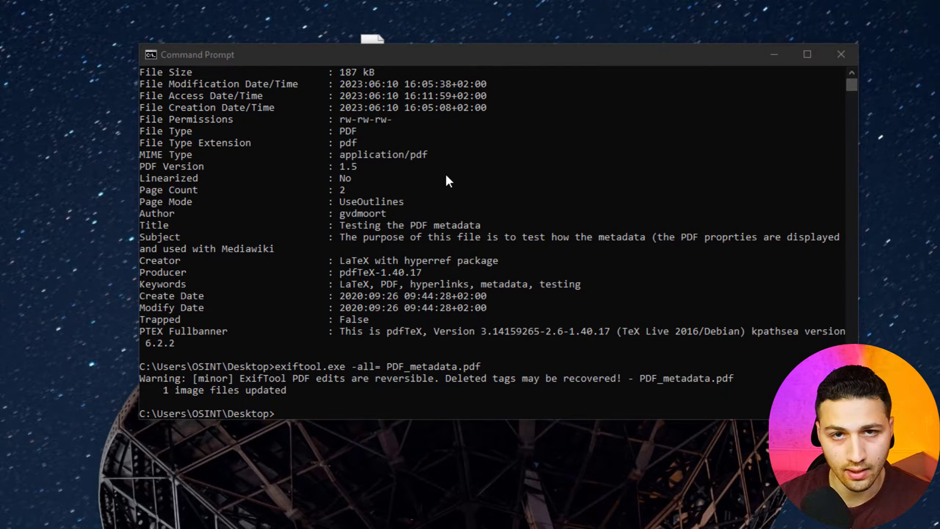
key("Up")
key("Up")
key("Return")
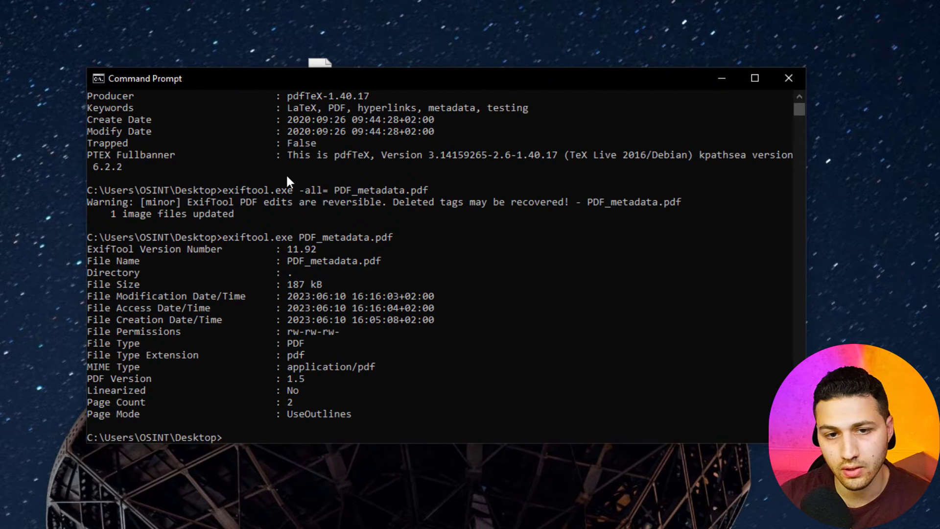
scroll(286, 184, "up", 2)
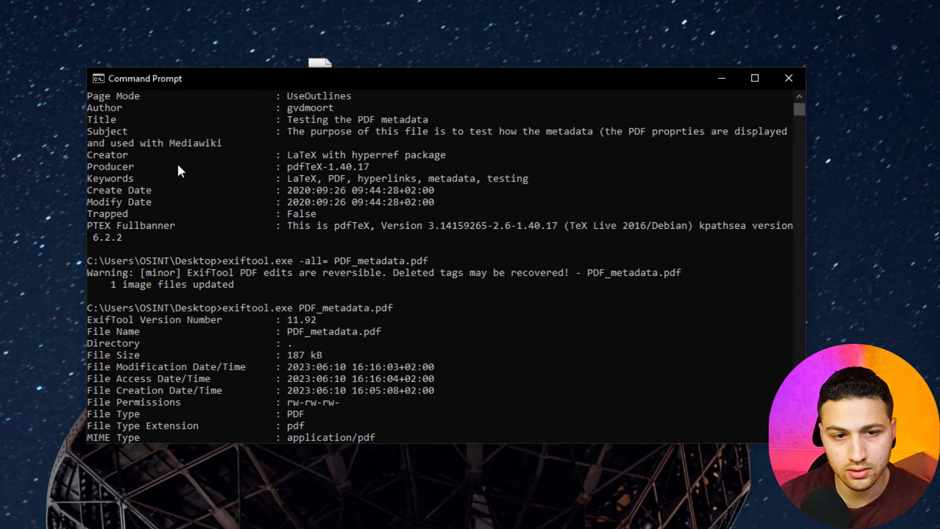
scroll(189, 275, "down", 2)
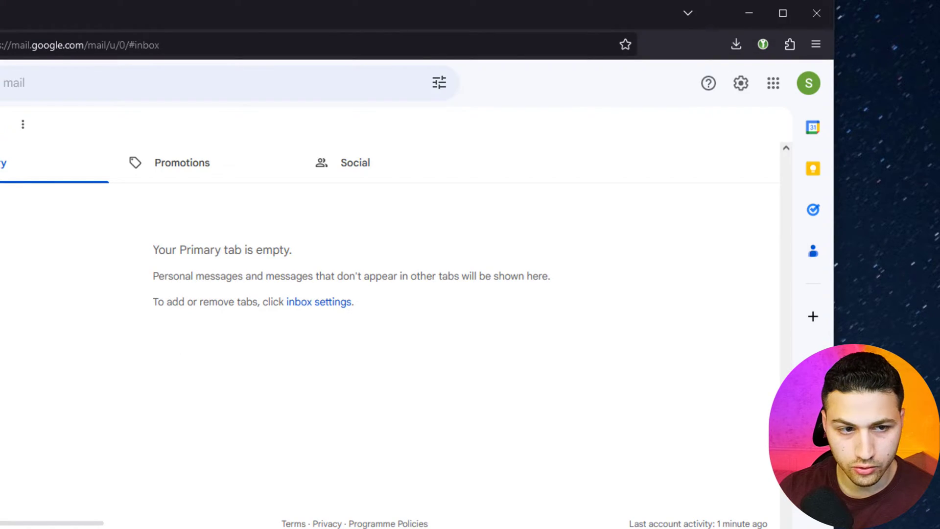
- Switch to Gmail and compose an email titled Test to your own account with PDF_metadata.pdf attached
key("c")
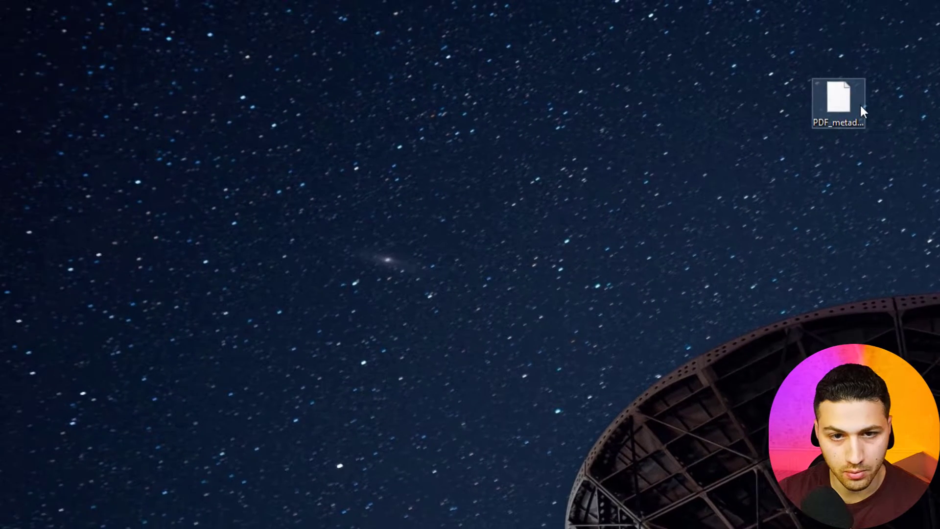
- Move the PDF's backup file beside PDF_metadata.pdf on the desktop and delete both files
left_click_drag(590, 63, 141, 190)
left_click_drag(211, 191, 18, 182)
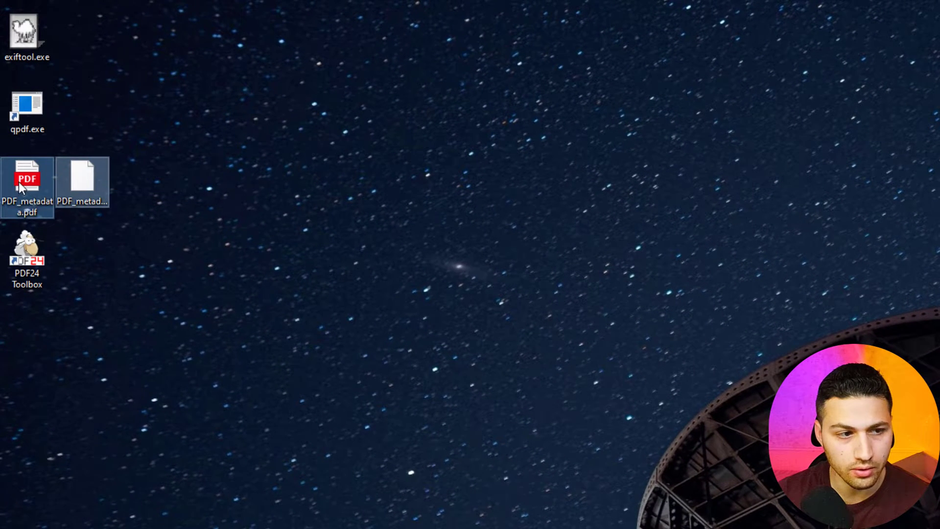
right_click(19, 181)
left_click(84, 515)
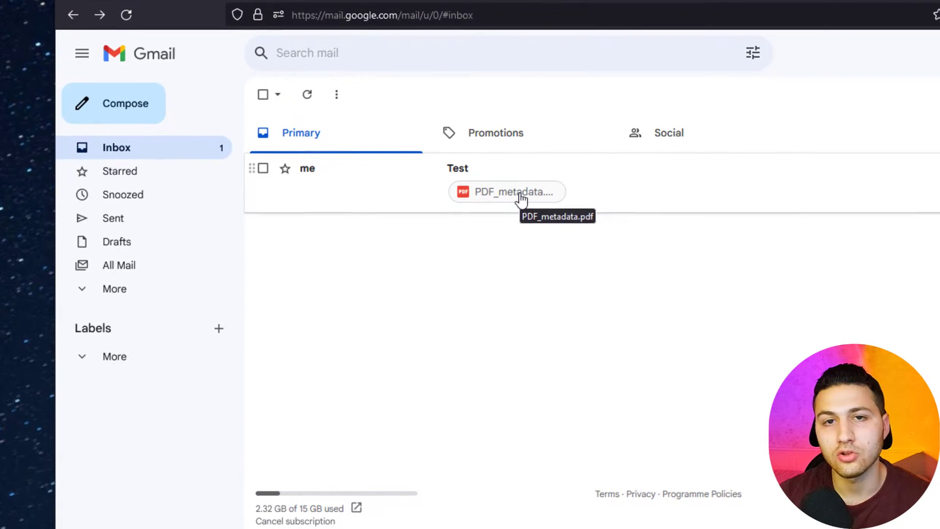
- Download the PDF_metadata.pdf attachment from the Test email in Gmail and reposition the file on the desktop
left_click(546, 197)
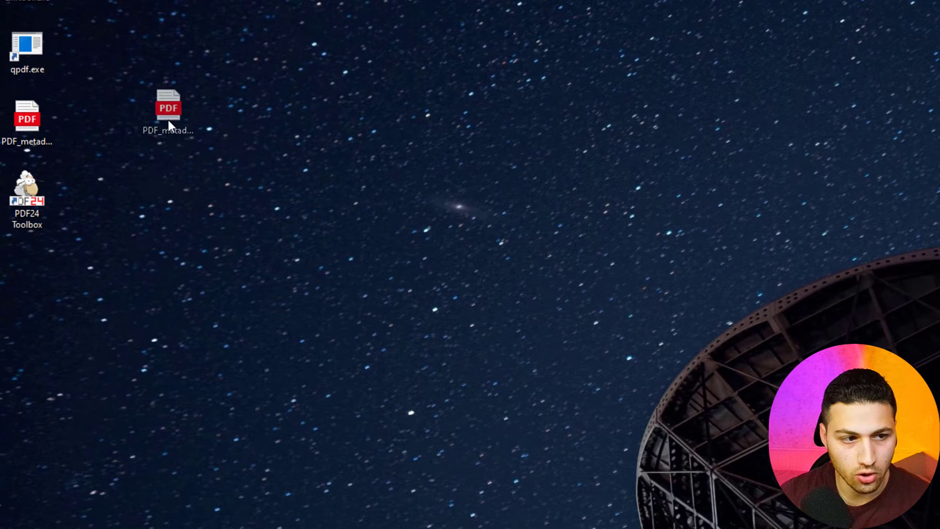
left_click_drag(169, 121, 833, 58)
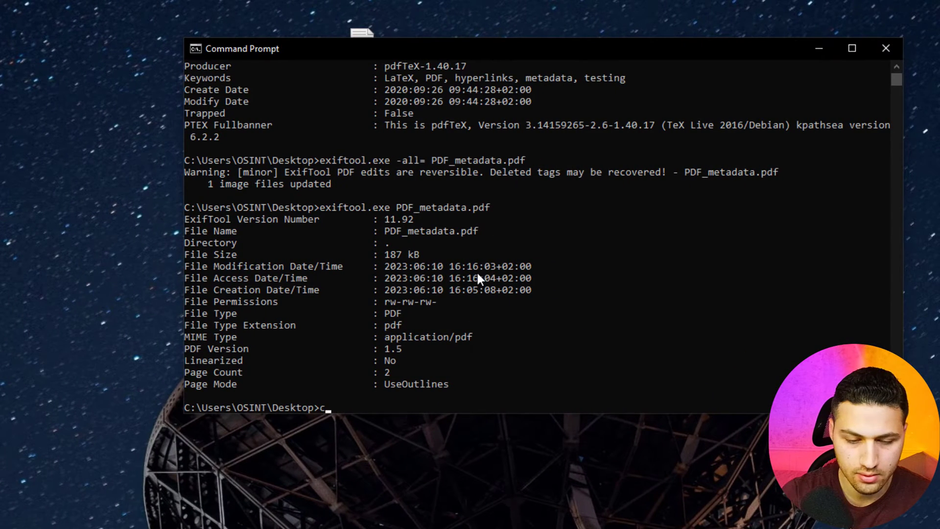
- Clear the Command Prompt screen and run exiftool.exe on the downloaded PDF_metadata.pdf to list its metadata
type("cls")
key("Return")
left_click_drag(402, 58, 343, 153)
type("exiftool.exe")
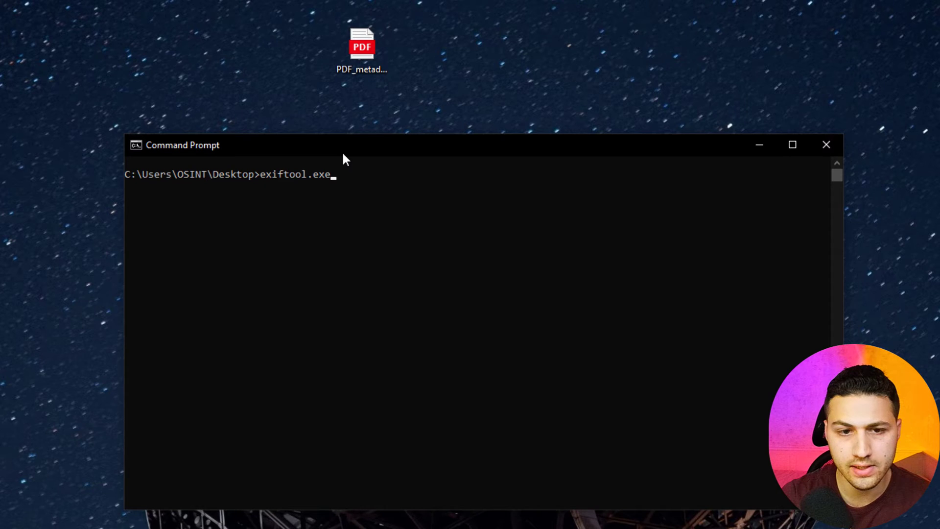
type(" PDF_metadata.pdf")
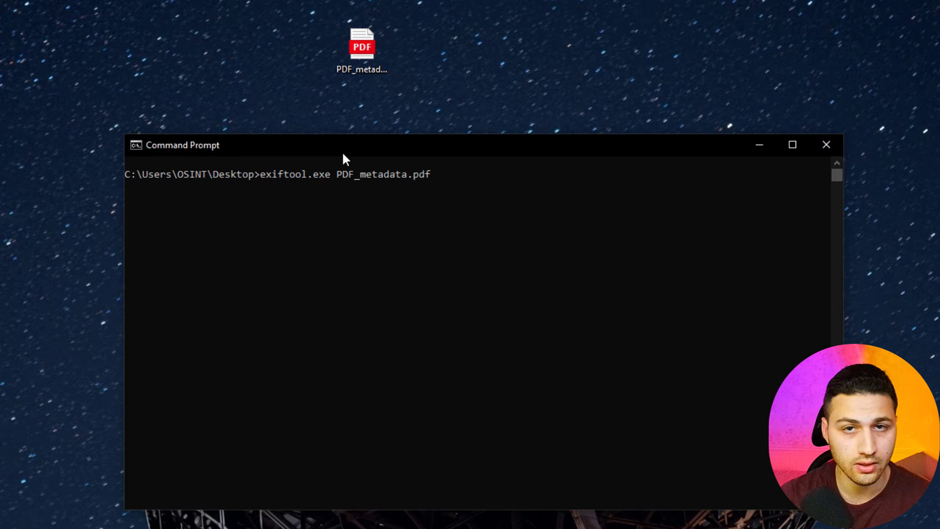
key("Return")
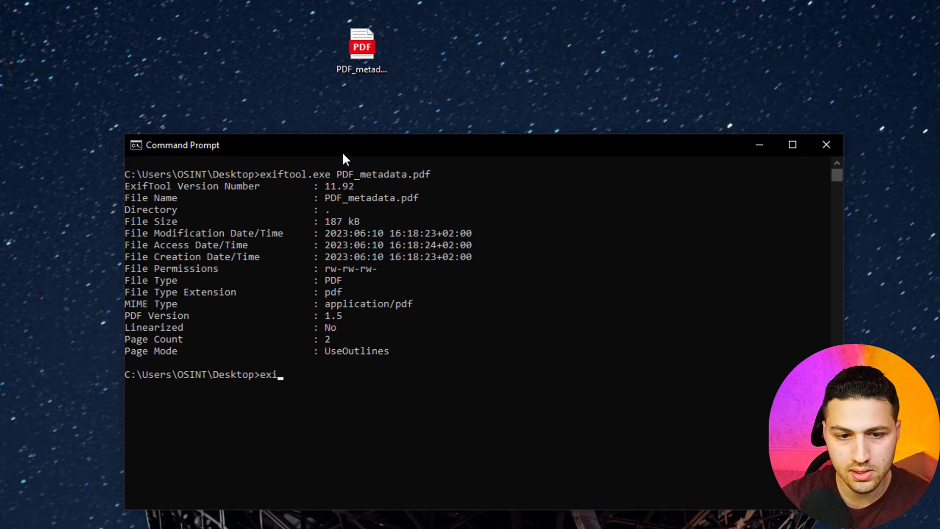
- Restore the deleted metadata of the downloaded file by running exiftool.exe -pdf-update:all= PDF_metadata.pdf
key("Tab")
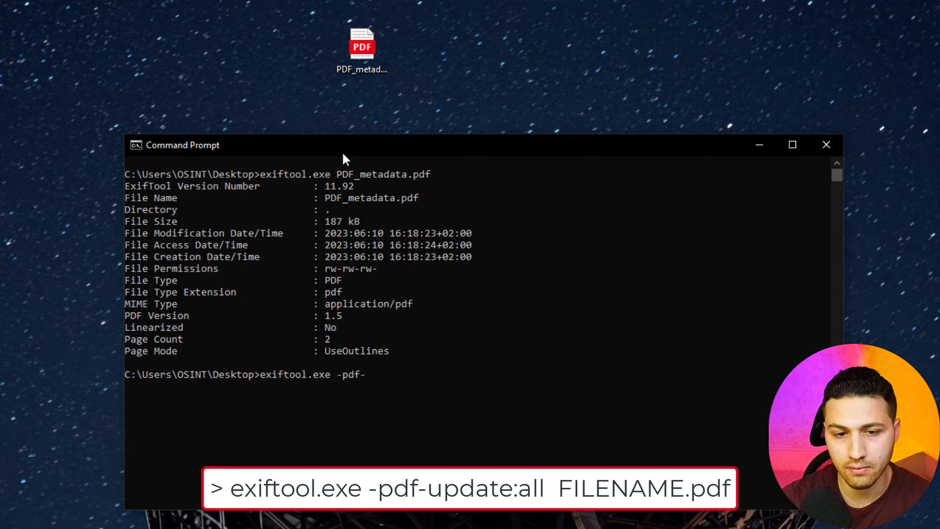
type("-pdf-update:all=")
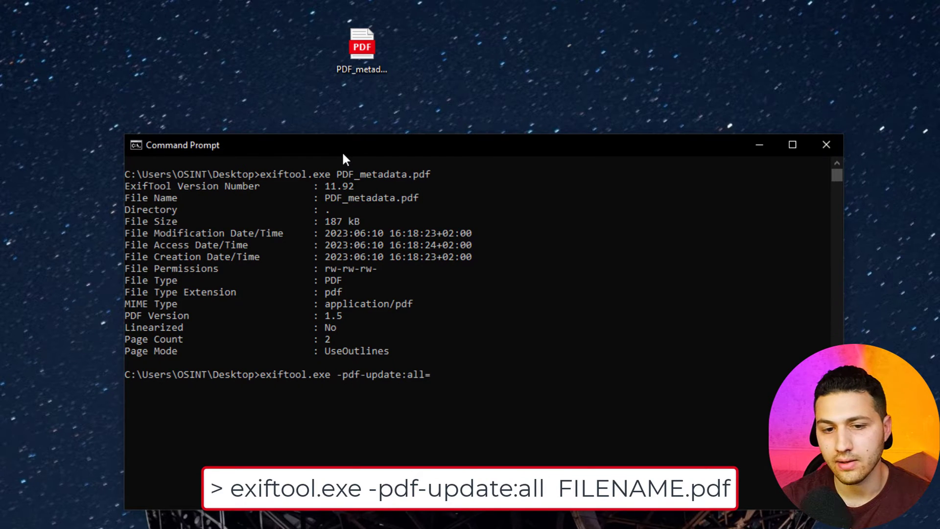
type(" PD")
key("Tab")
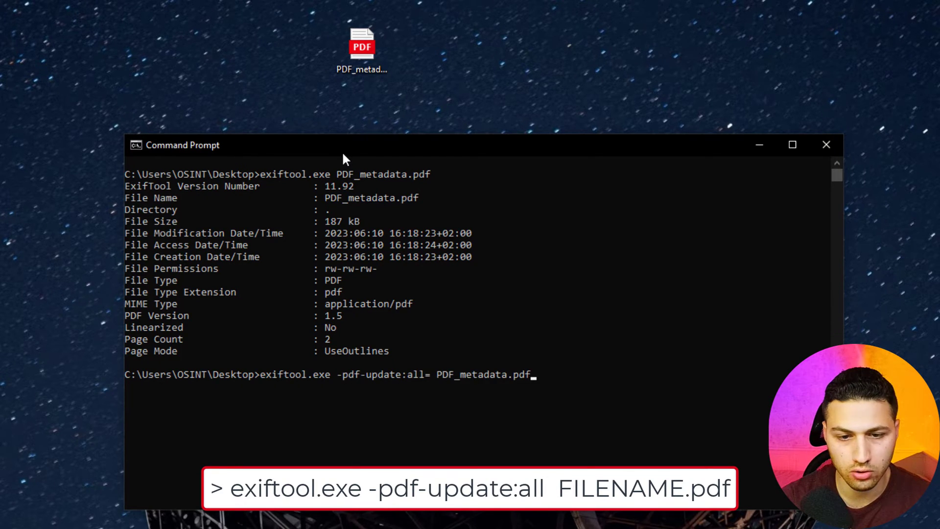
key("Return")
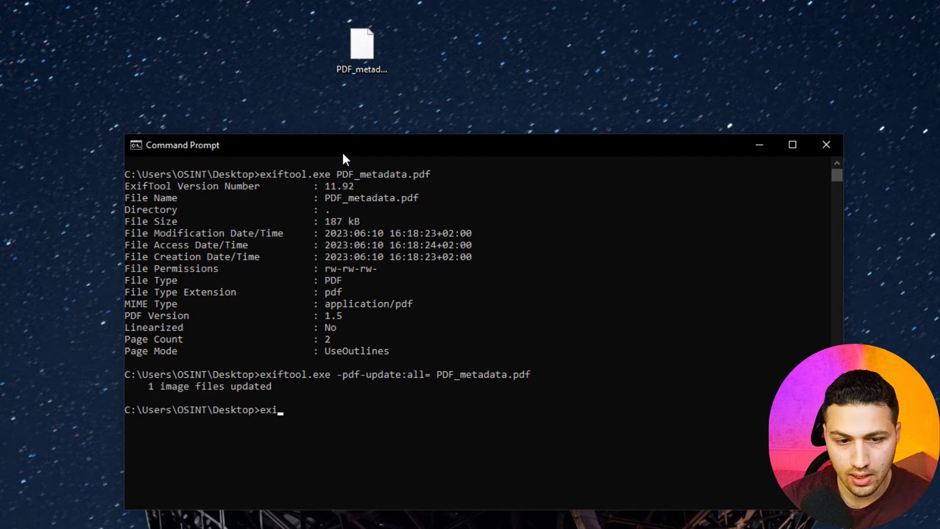
- List the metadata of the restored PDF_metadata.pdf with exiftool.exe
key("Tab")
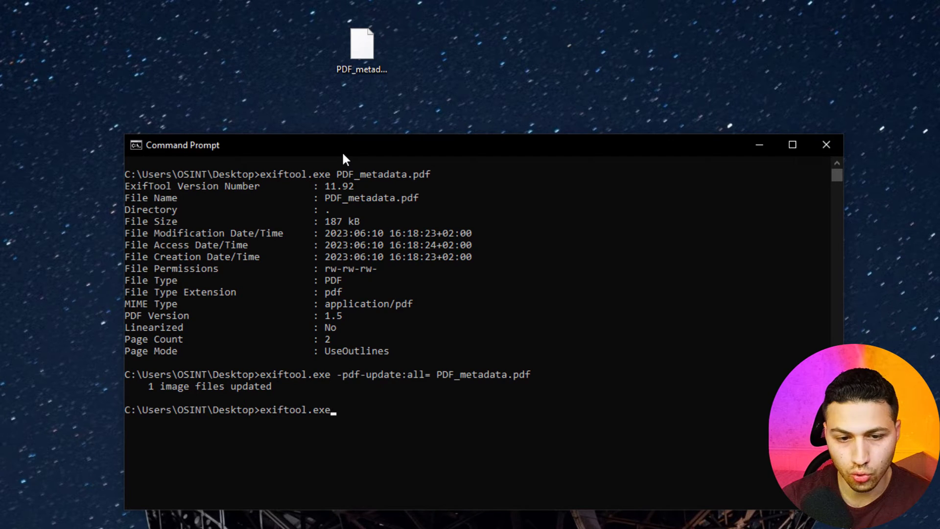
type("PD")
key("Tab")
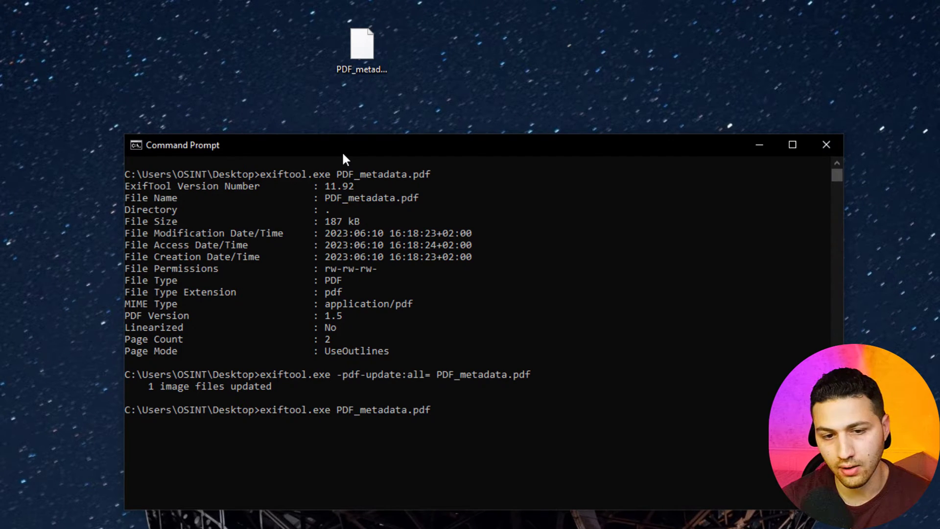
key("Return")
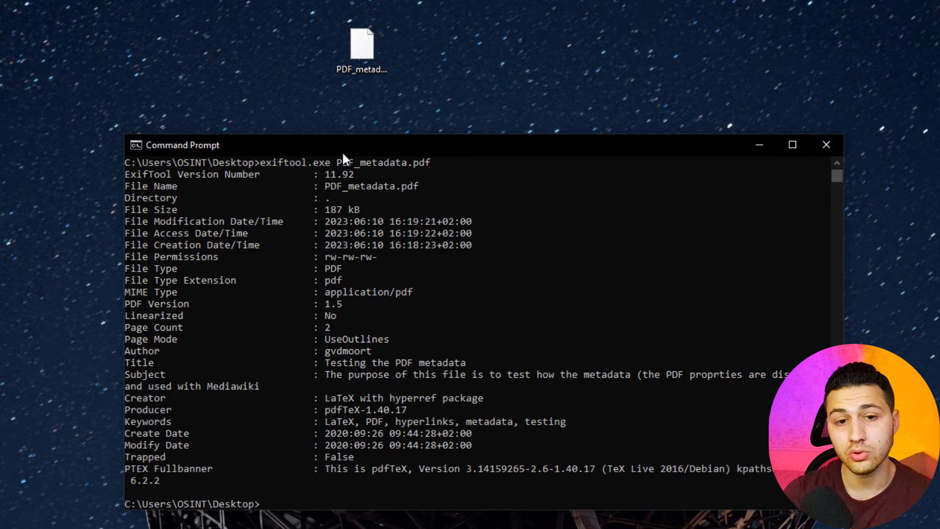
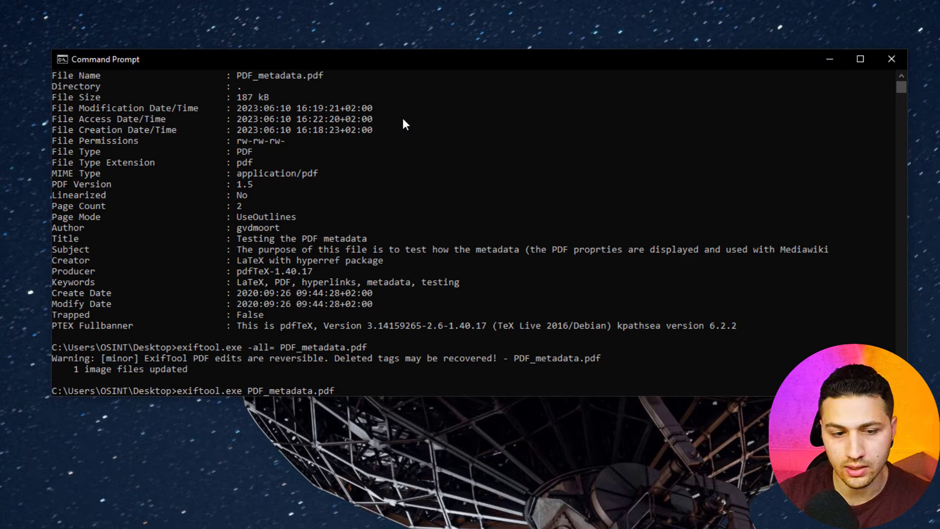
- List the stripped PDF_metadata.pdf's metadata with exiftool.exe and change the working directory to C:\Program Files\qpdf 11.4.0\bin
key("Return")
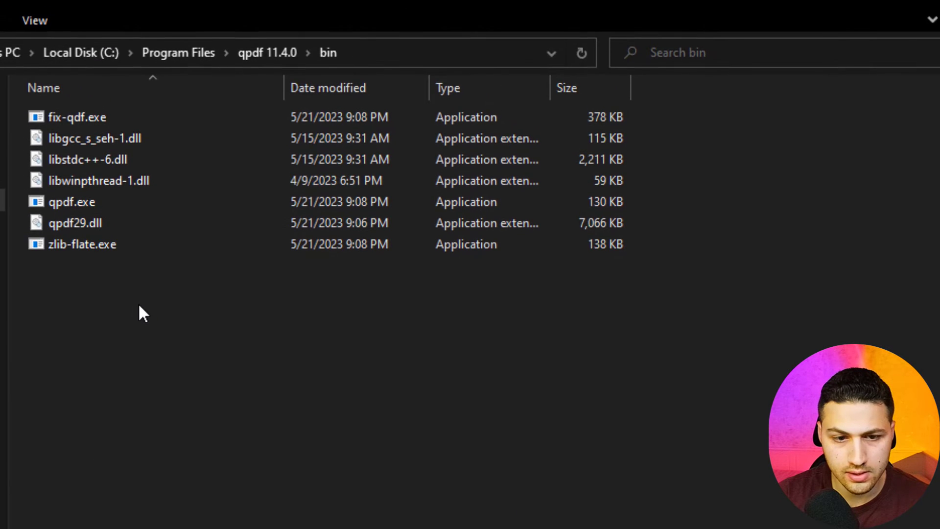
left_click(412, 53)
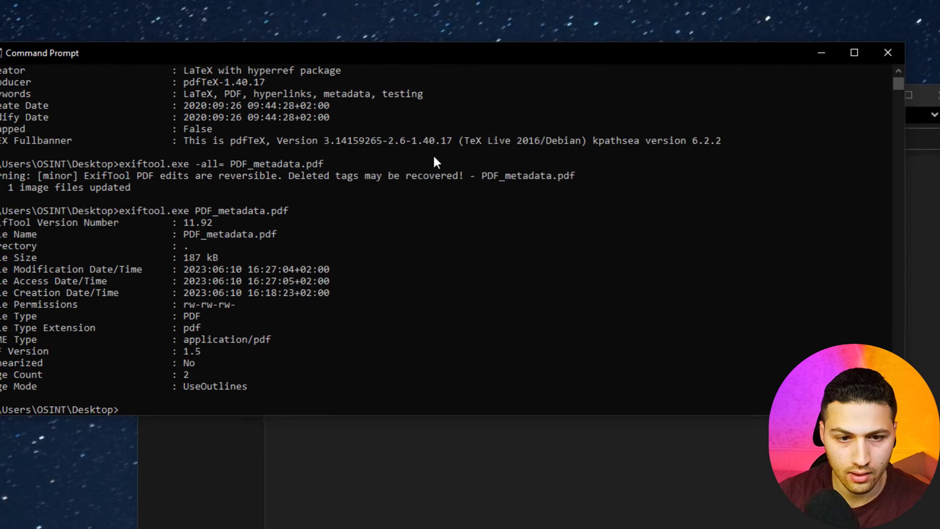
type("cd")
type("C:\\Program Files\\qpdf 11.4.0\\bin")
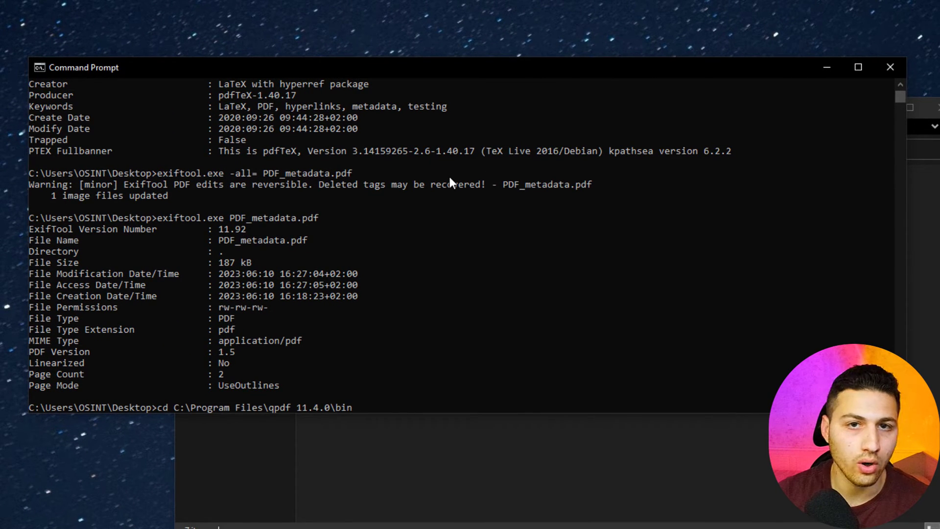
key("Return")
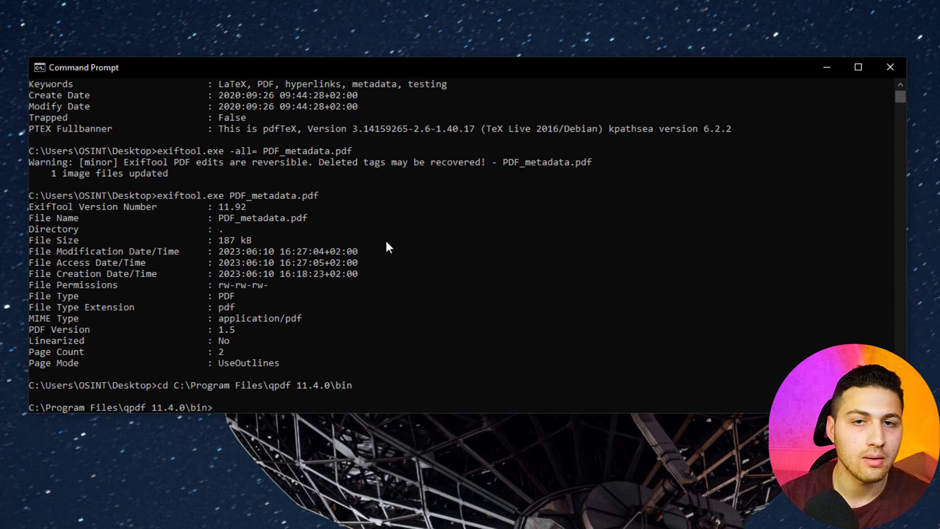
- Run qpdf.exe -linearize on C:\Users\OSINT\Desktop\PDF_metadata.pdf with C:\Users\OSINT\Desktop\new.pdf as the output file
type("qpdf.exe")
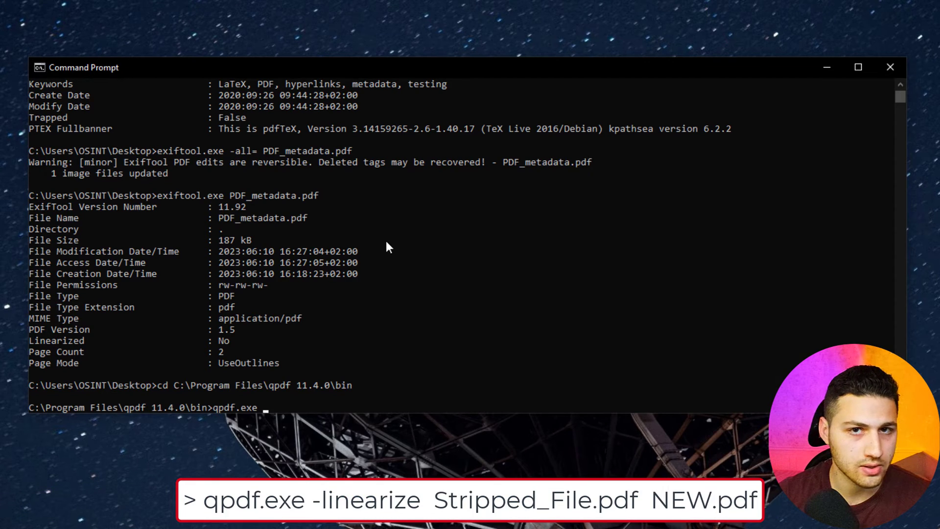
type(" -linearize")
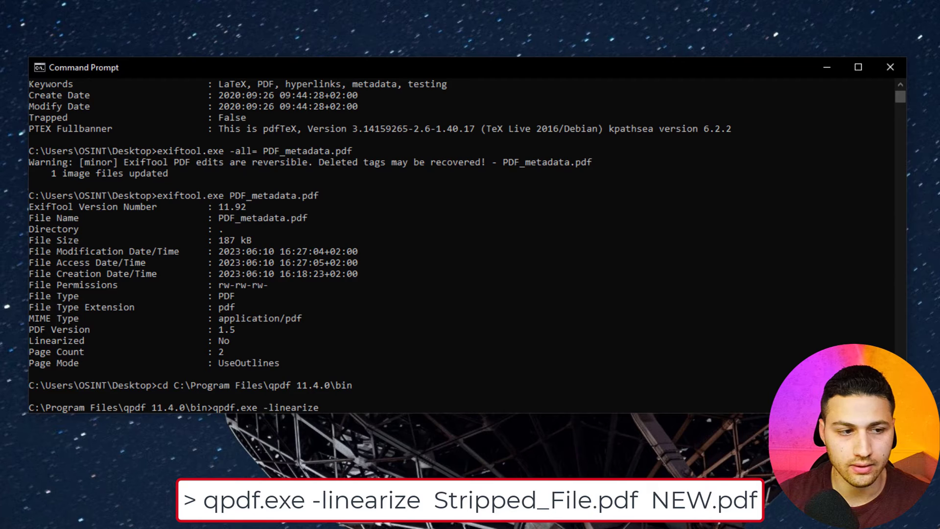
left_click_drag(0, 306, 436, 306)
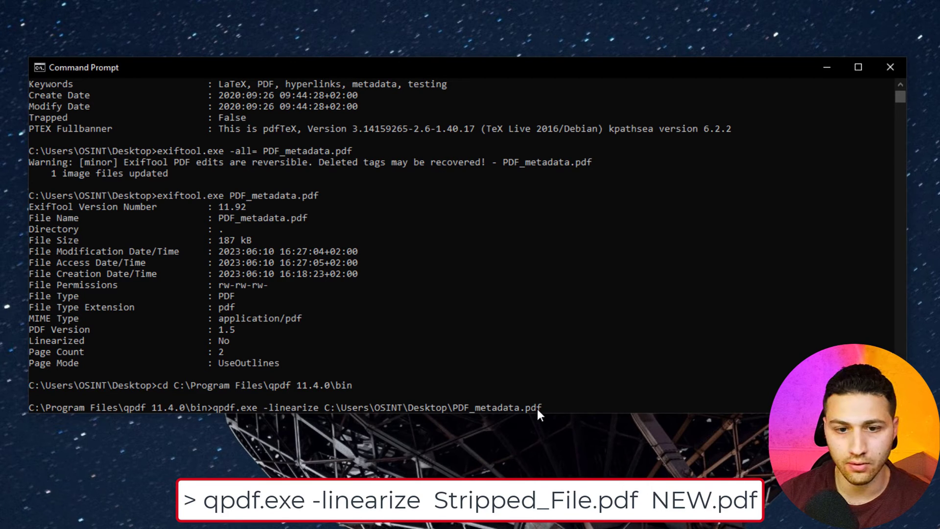
left_click_drag(539, 407, 381, 411)
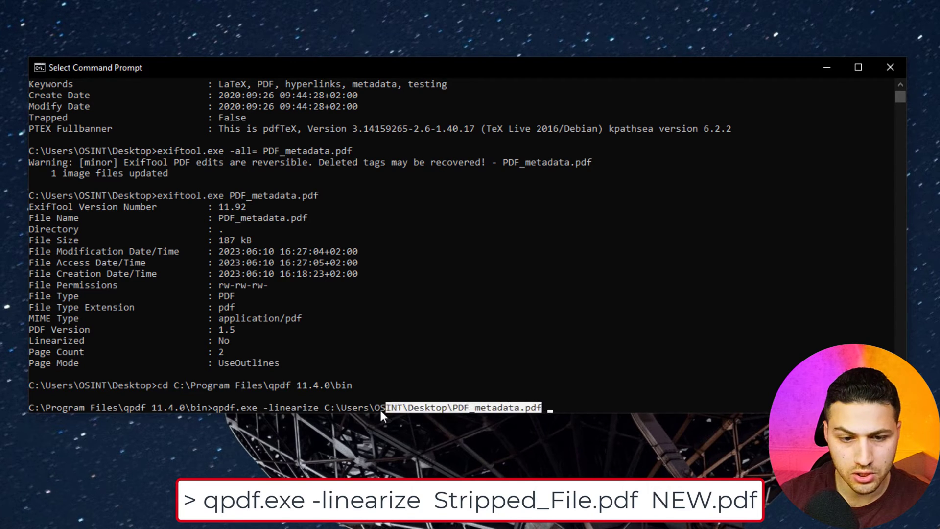
key("ctrl+c")
key("ctrl+v")
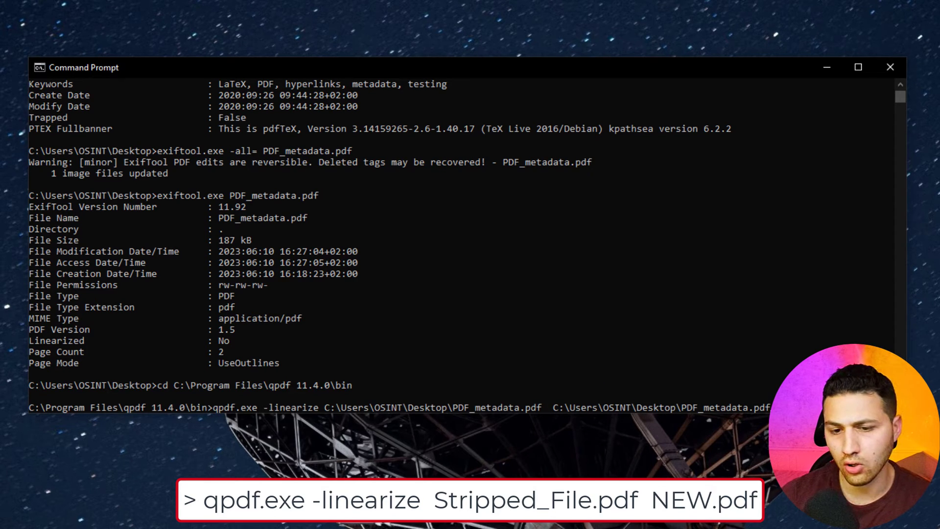
key("BackSpace")
key("BackSpace")
key("BackSpace")
key("BackSpace")
key("BackSpace")
key("BackSpace")
key("BackSpace")
key("BackSpace")
key("BackSpace")
key("BackSpace")
key("BackSpace")
key("BackSpace")
key("BackSpace")
key("BackSpace")
key("BackSpace")
key("BackSpace")
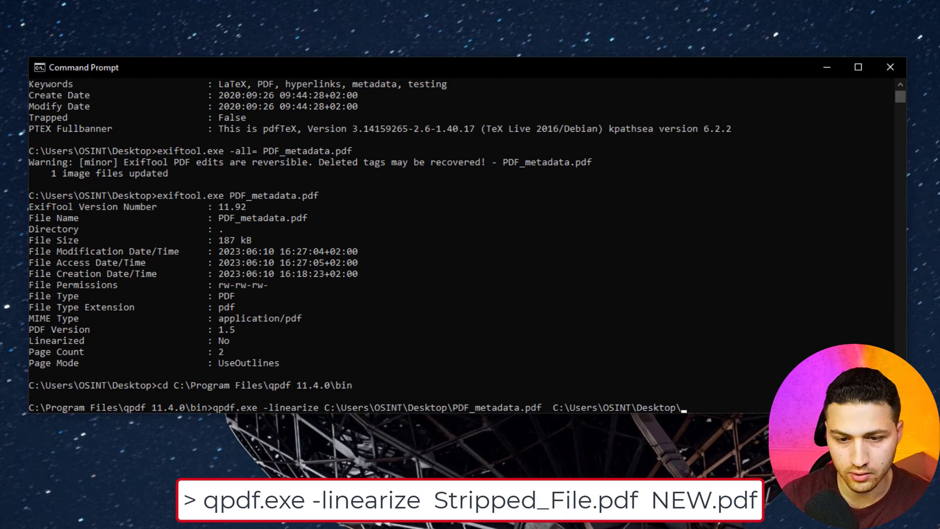
type("new.pdf")
key("Return")
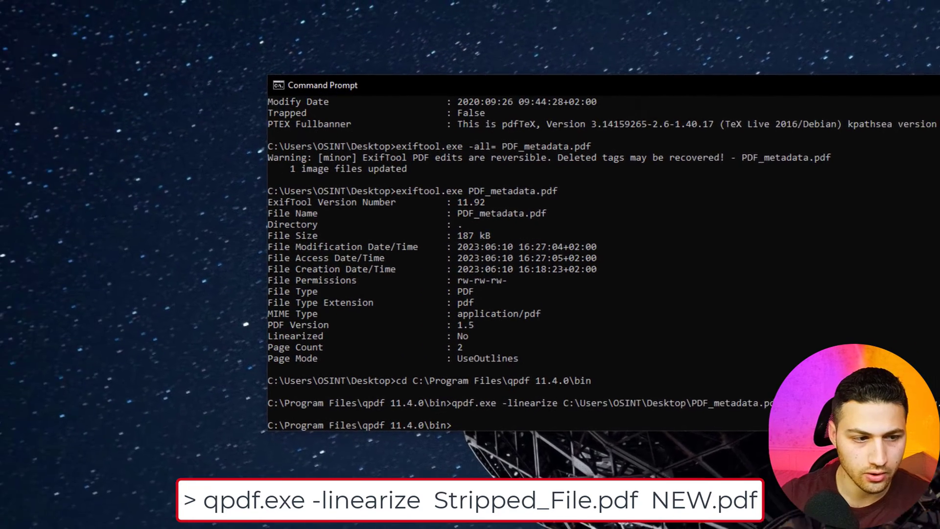
- Locate new.pdf on the desktop and change the Command Prompt directory back to C:\Users\OSINT\Desktop
left_click(99, 263)
left_click(27, 265)
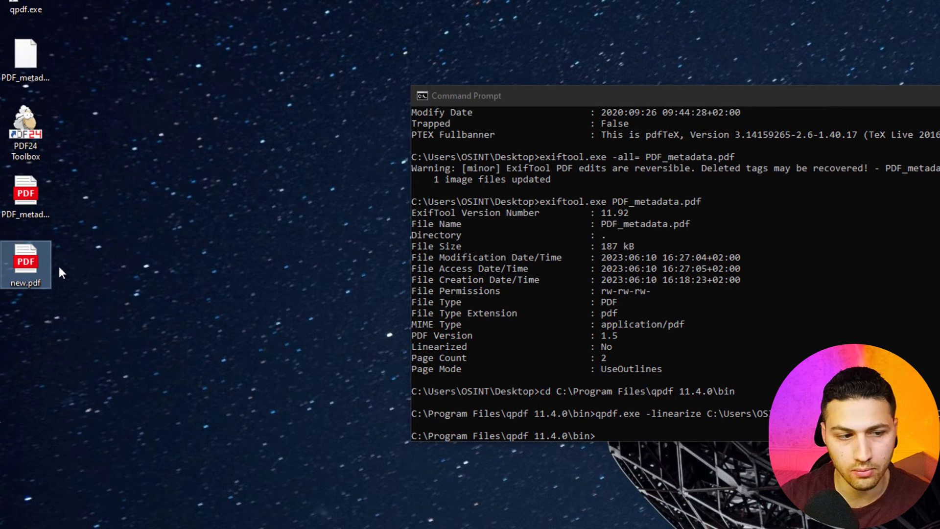
left_click(563, 292)
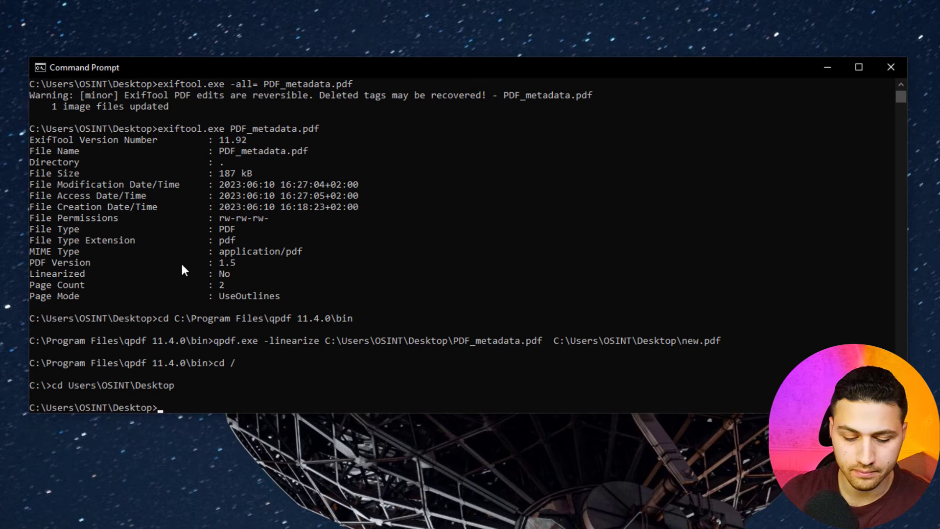
- Run exiftool.exe on new.pdf to list the linearized file's metadata
type("exiftool.exe ")
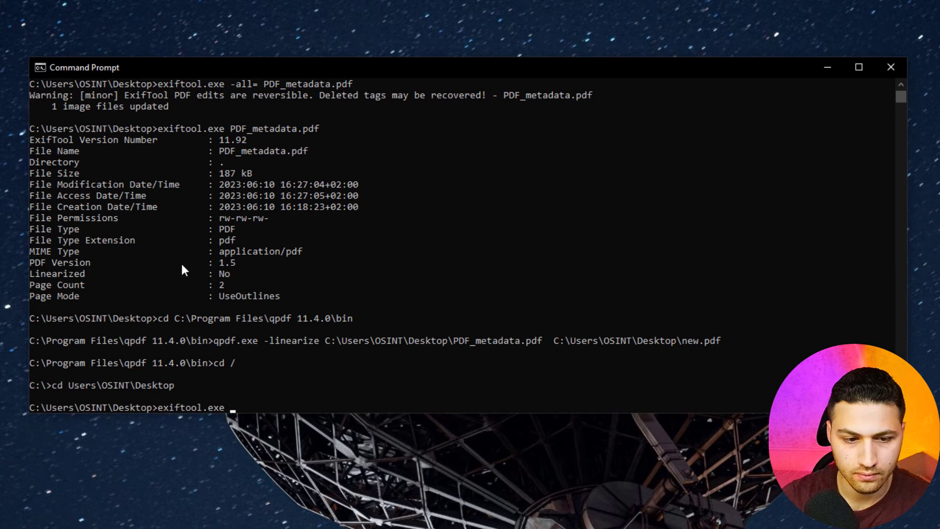
type("new.pdf")
key("Return")
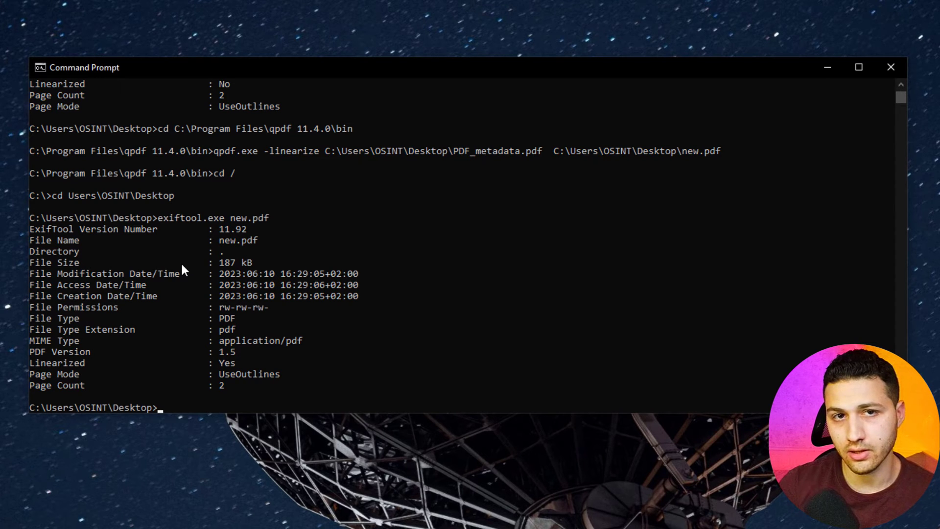
- Try to restore the linearized file's deleted metadata by running exiftool.exe -pdf-update:all= new.pdf
type("ex")
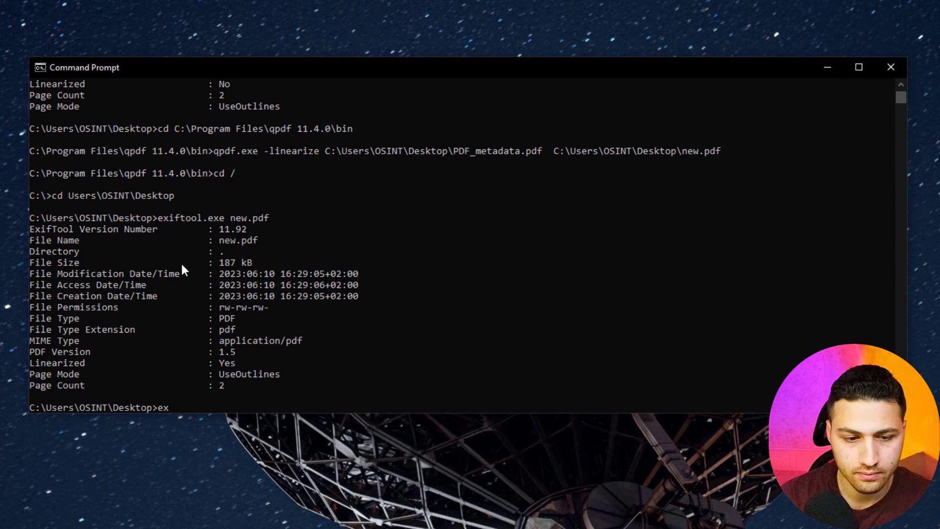
type("iftool.exe -pdf-update:all= new.pdf")
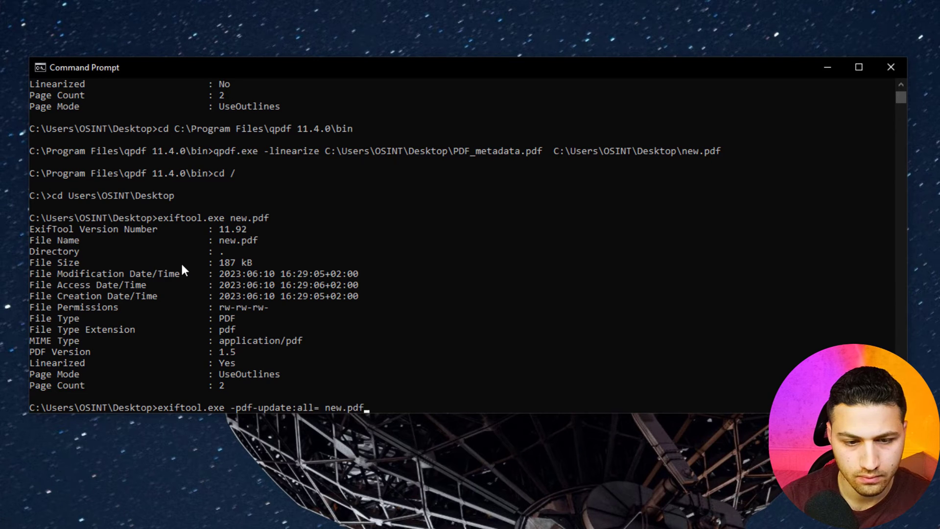
key("Return")
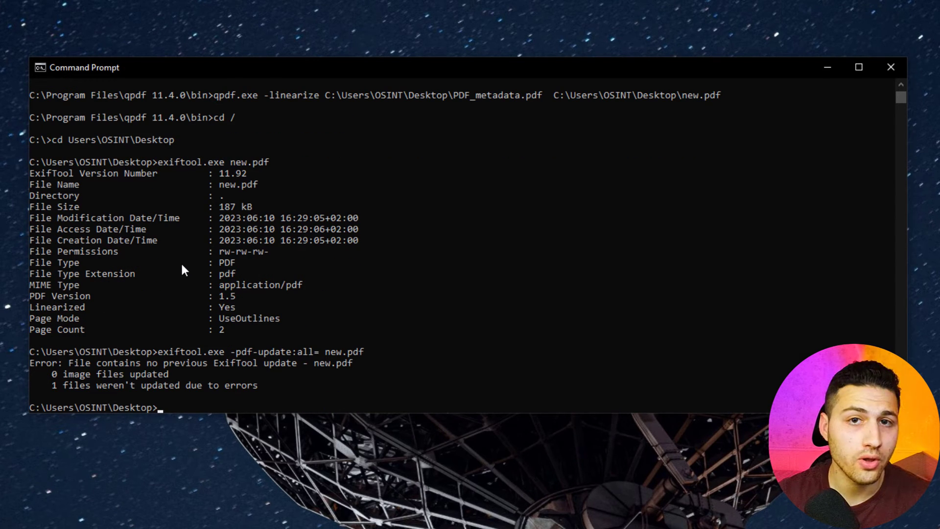